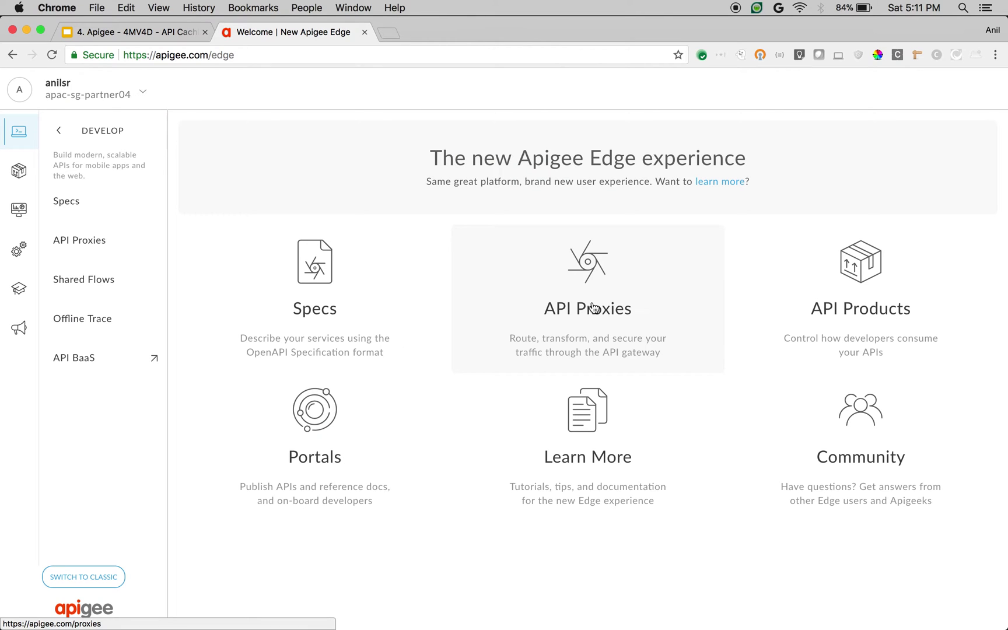
Start a Books-API reverse proxy with base path /v1/books targeting the Google Books volumes URL.
left_click(593, 308)
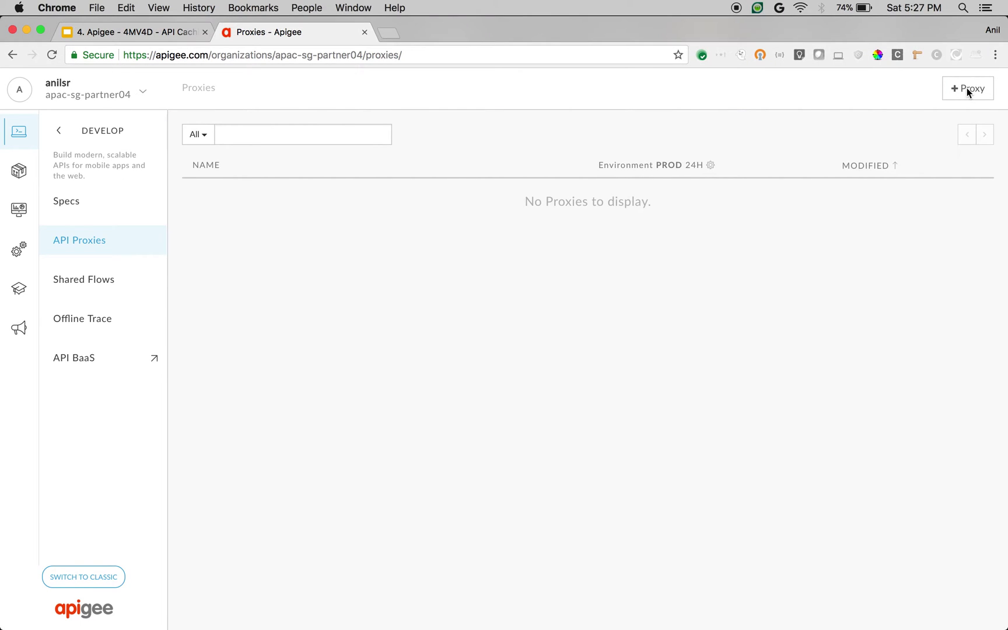
left_click(966, 88)
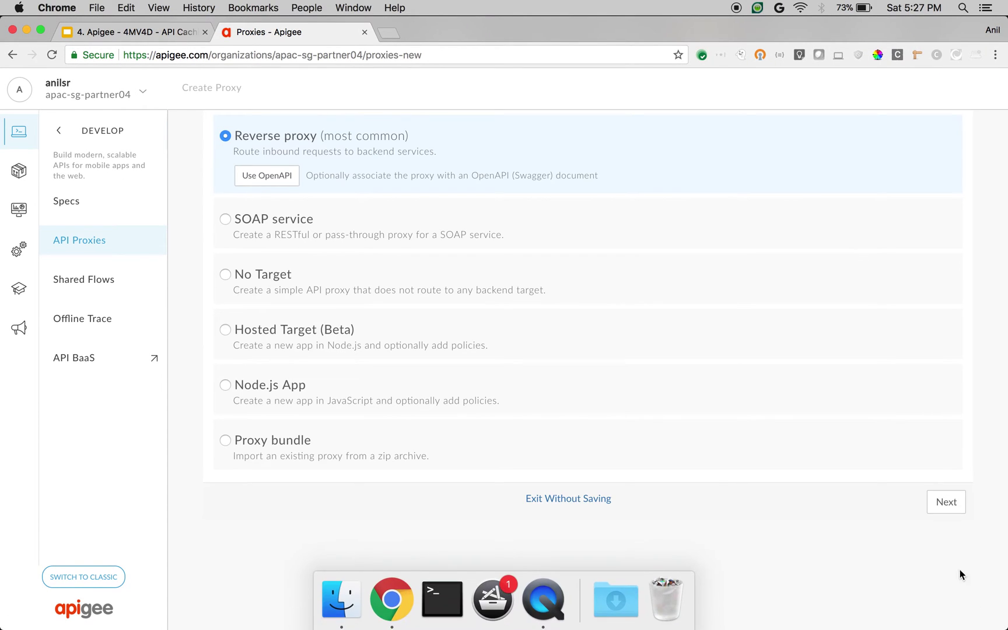
left_click(944, 505)
left_click(377, 199)
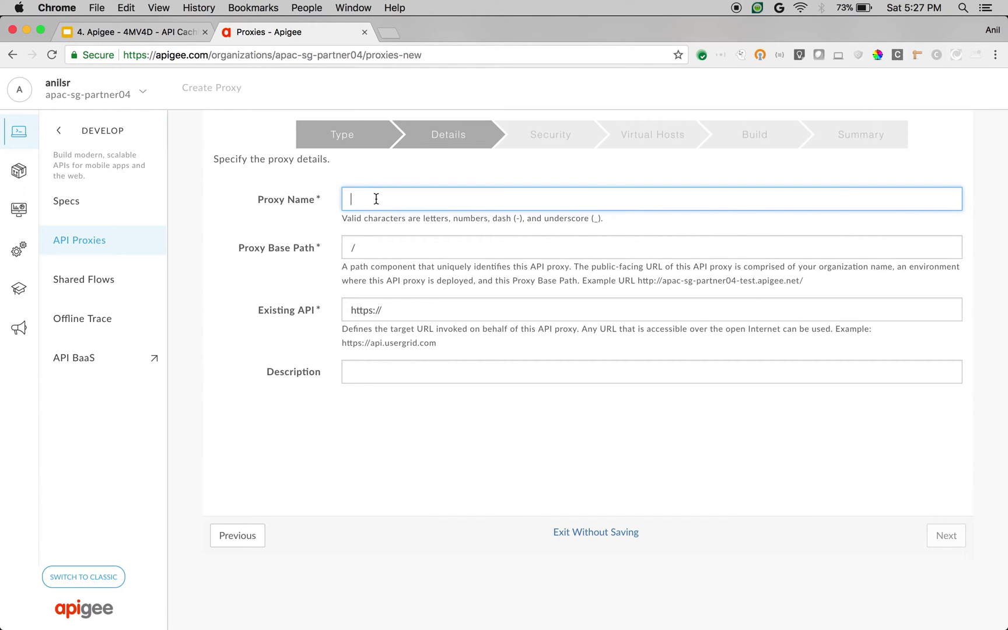
type("Books-A")
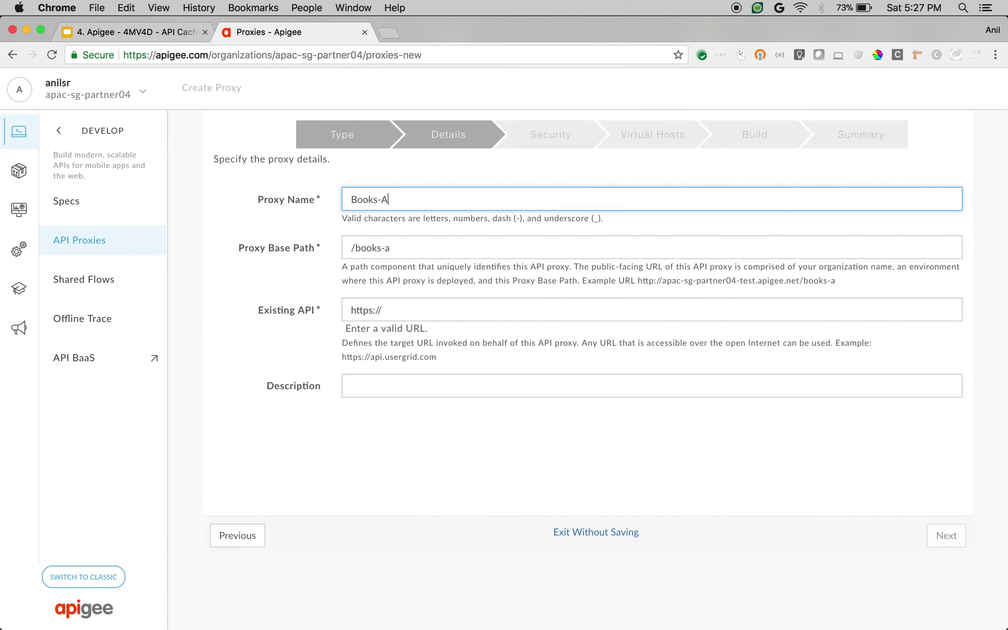
type("PI")
key("Tab")
key("Tab")
type("https://www.googleapis.com/books/v1/volumes?q=nodejs")
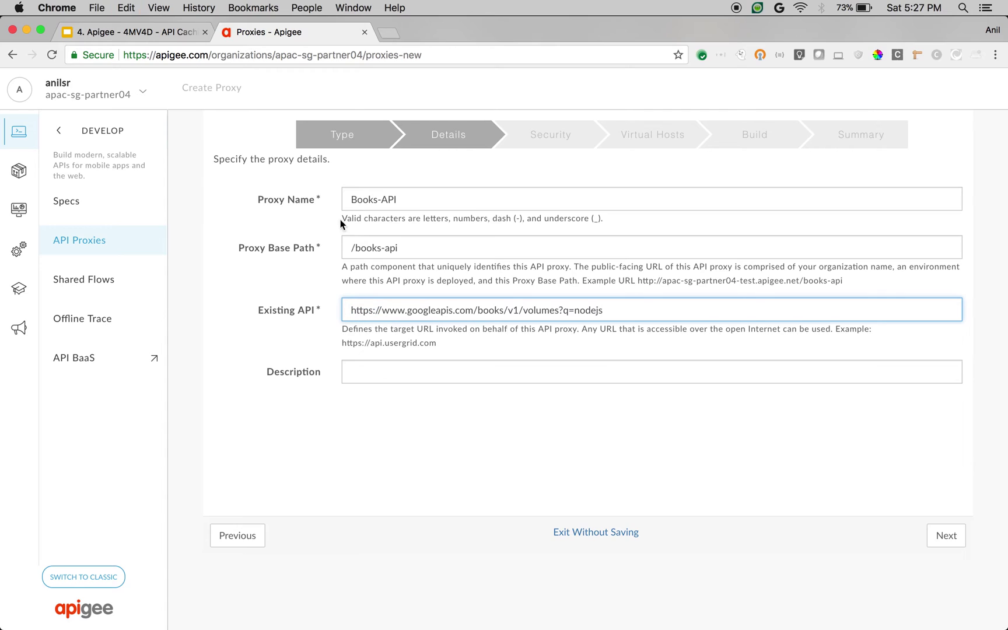
triple_click(356, 250)
type("/v1/")
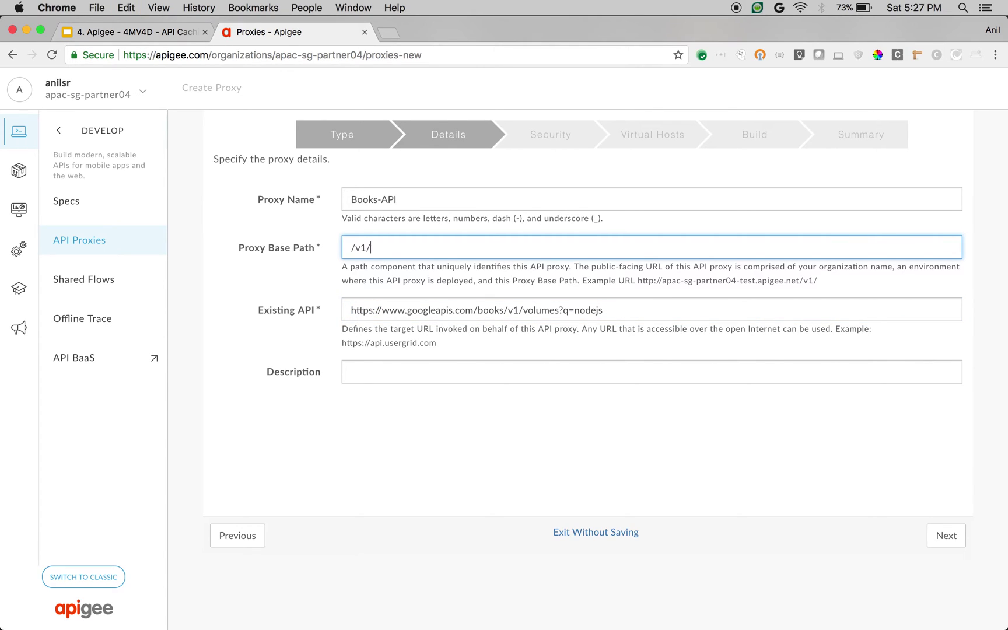
type("books")
key("Tab")
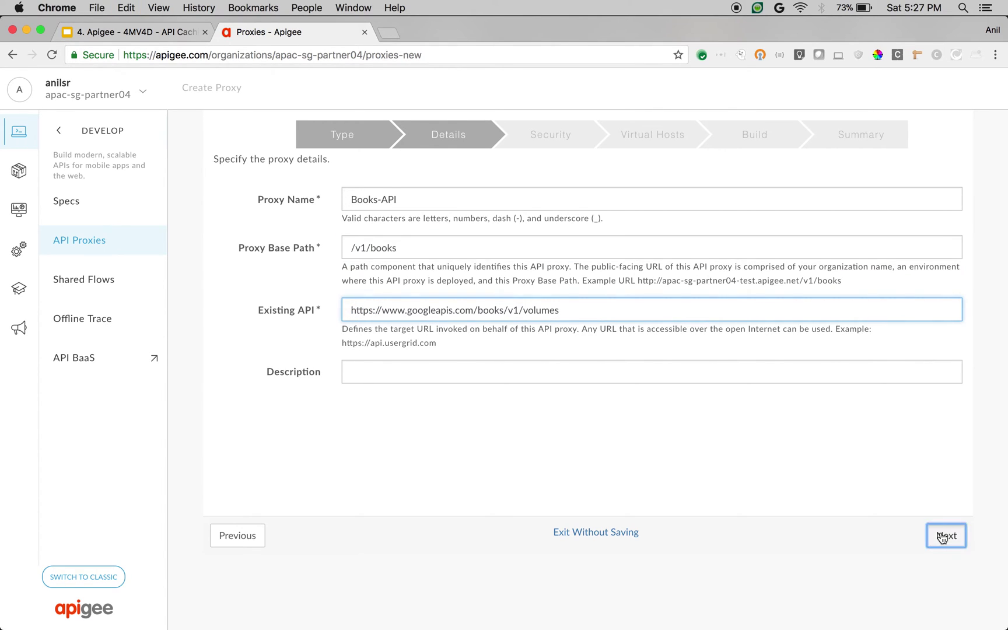
Choose pass-through security, accept the virtual hosts, and build and deploy the proxy to test.
left_click(947, 536)
left_click(350, 202)
left_click(954, 542)
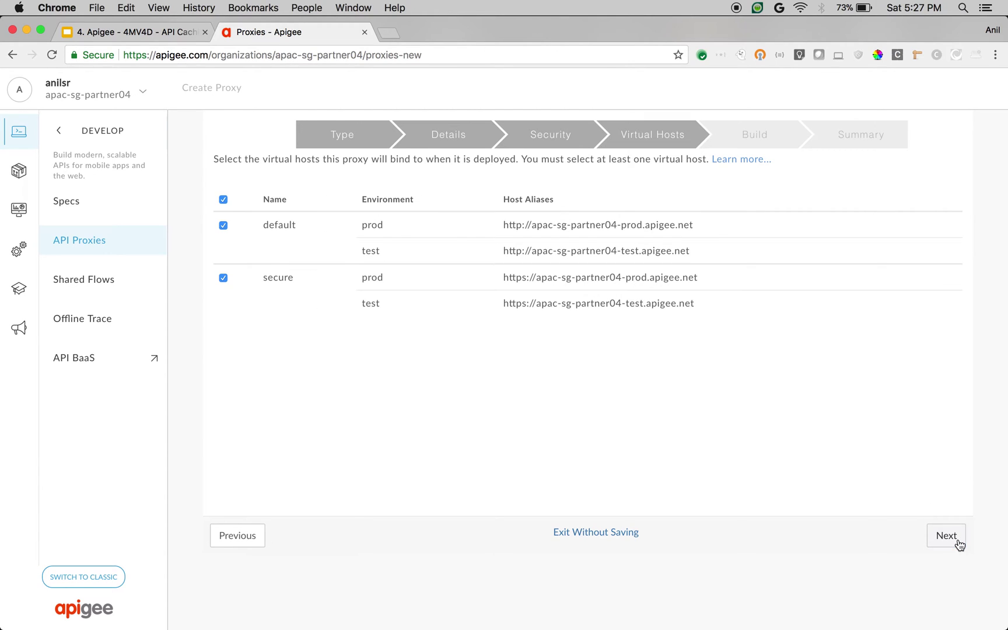
left_click(953, 542)
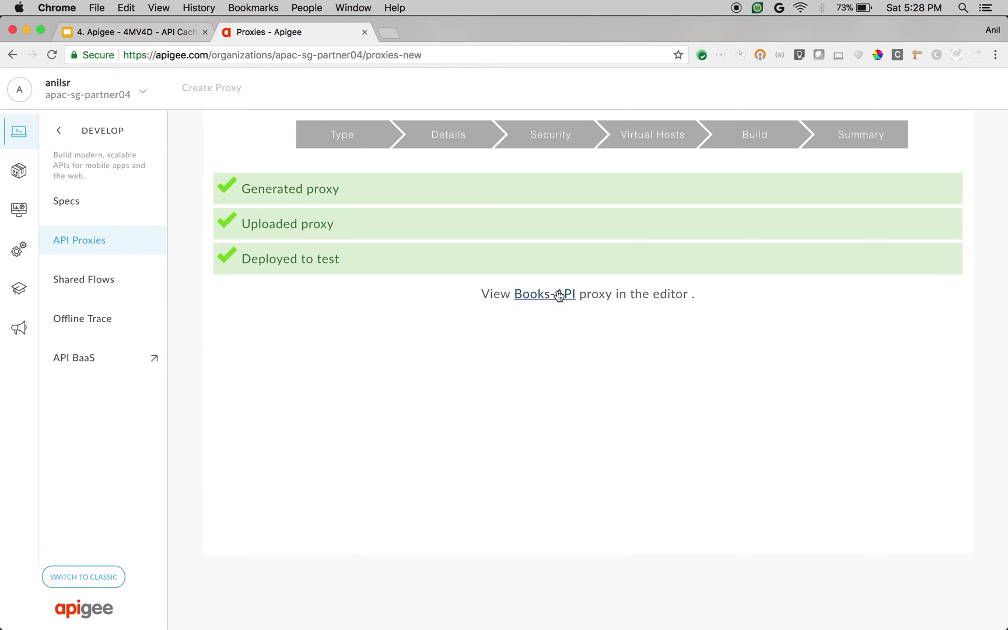
Attach a Response Cache policy (3600-second expiry) to Books-API's Proxy Endpoint PreFlow and save revision 1.
left_click(556, 294)
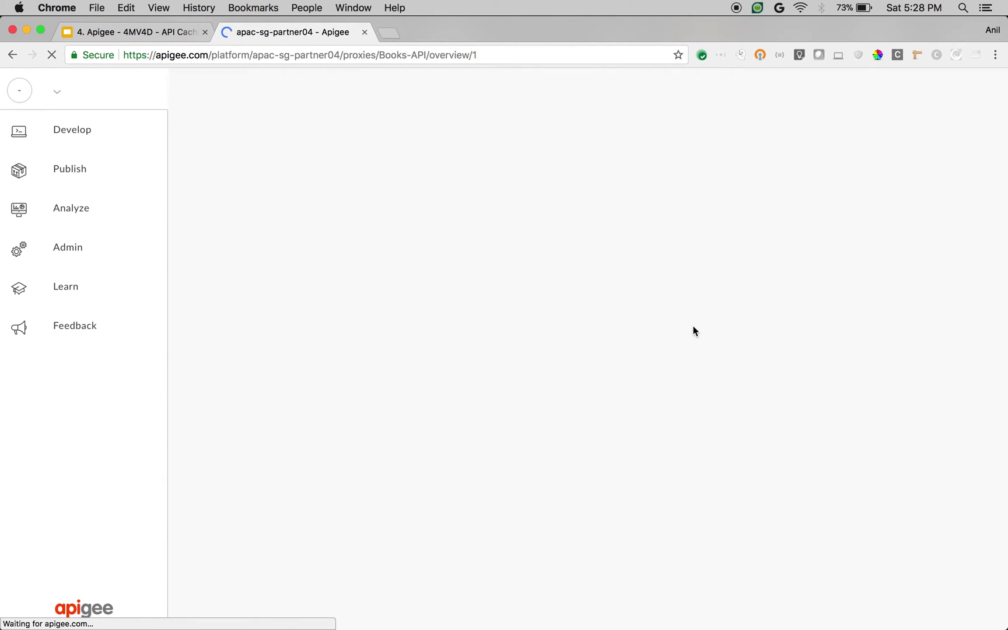
left_click(860, 136)
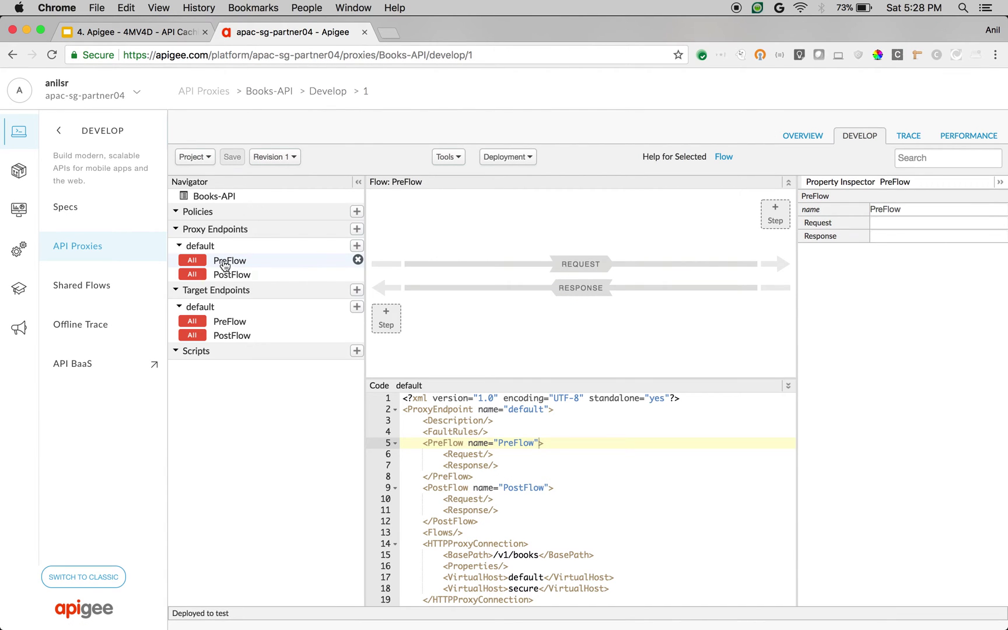
left_click(775, 213)
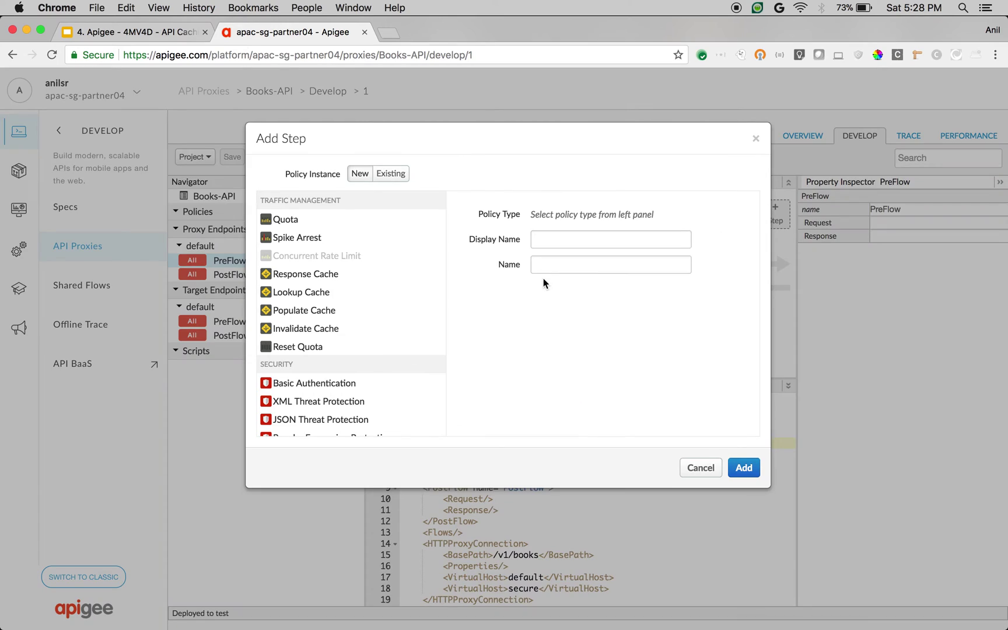
left_click(323, 276)
left_click(746, 470)
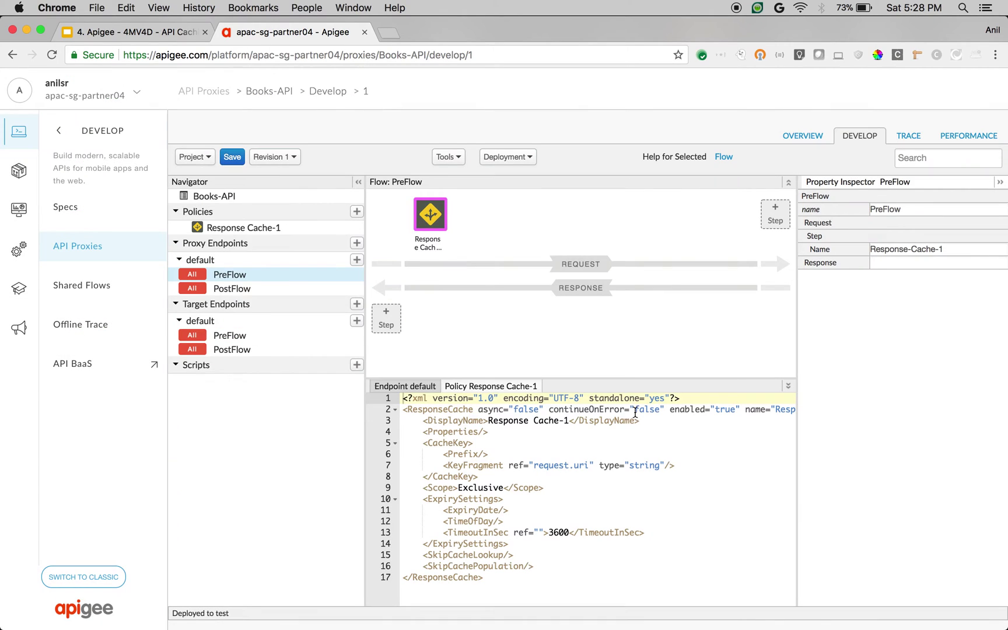
left_click_drag(580, 348, 579, 349)
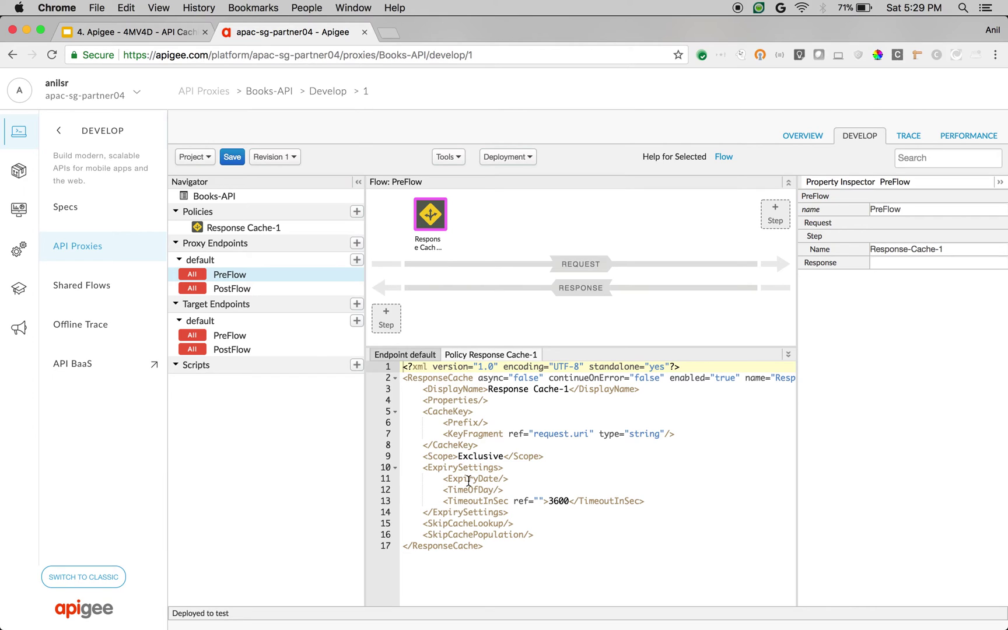
left_click(232, 157)
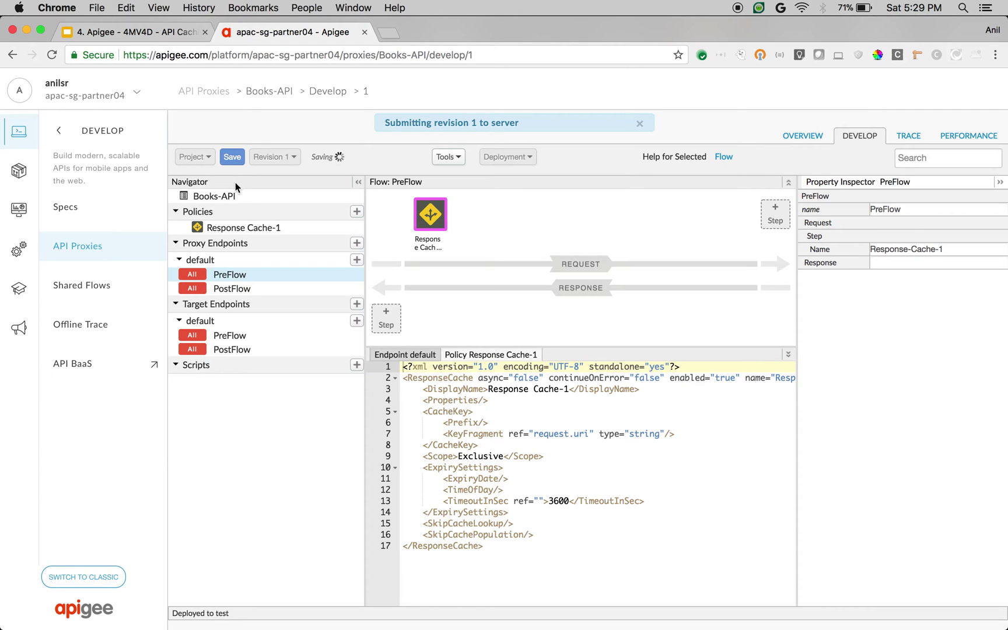
Bring up the test environment's cache settings in a new Environment Configuration tab.
left_click(19, 251)
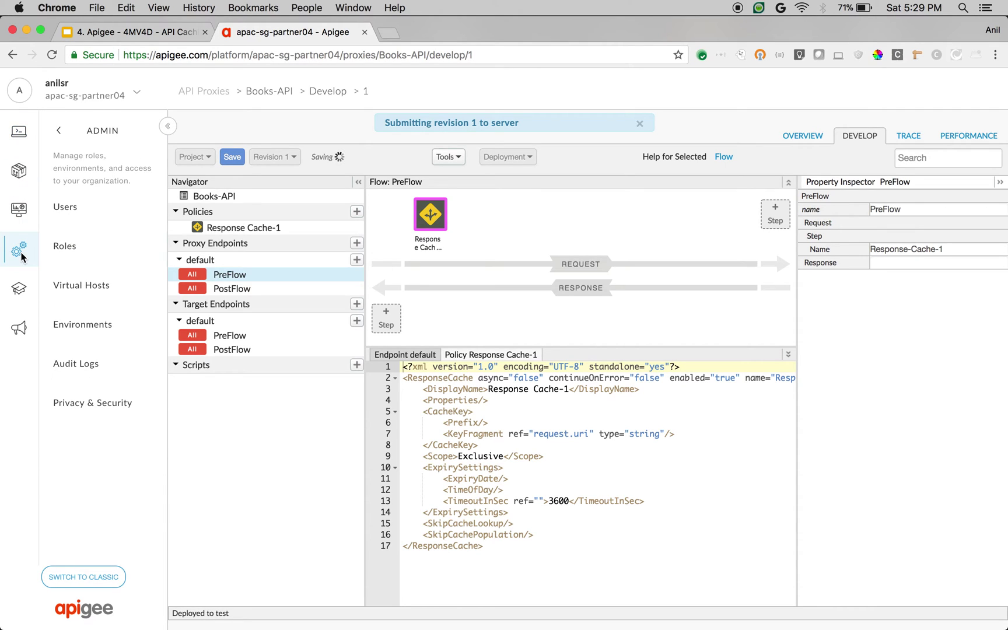
right_click(101, 336)
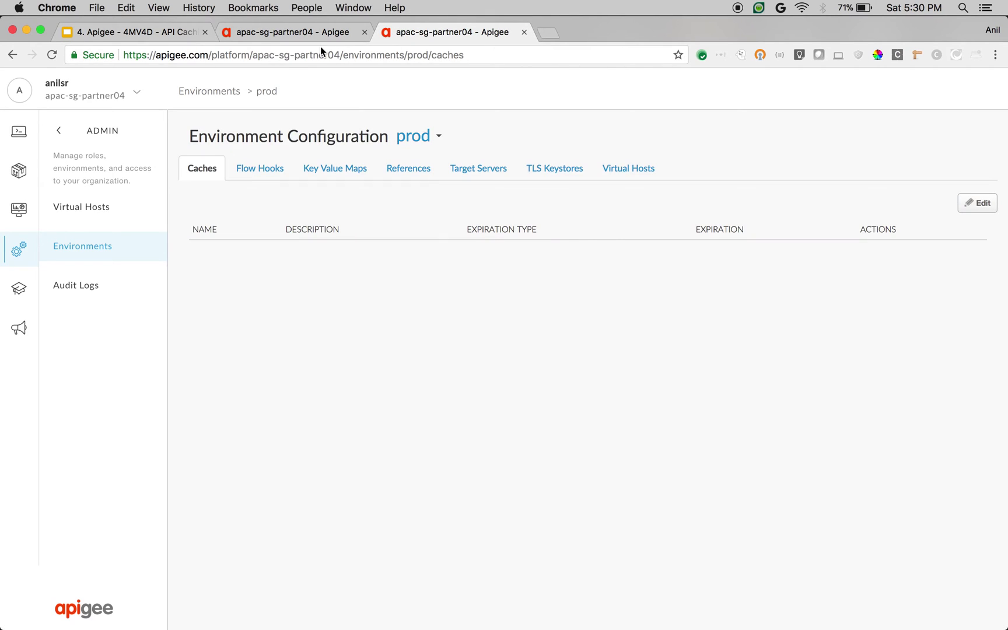
left_click(437, 135)
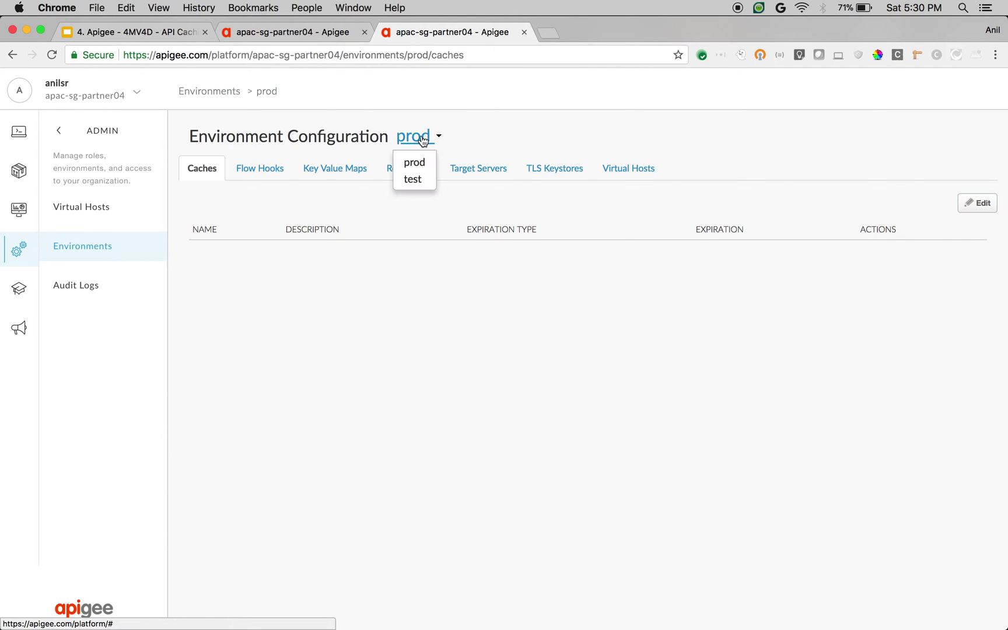
left_click(420, 183)
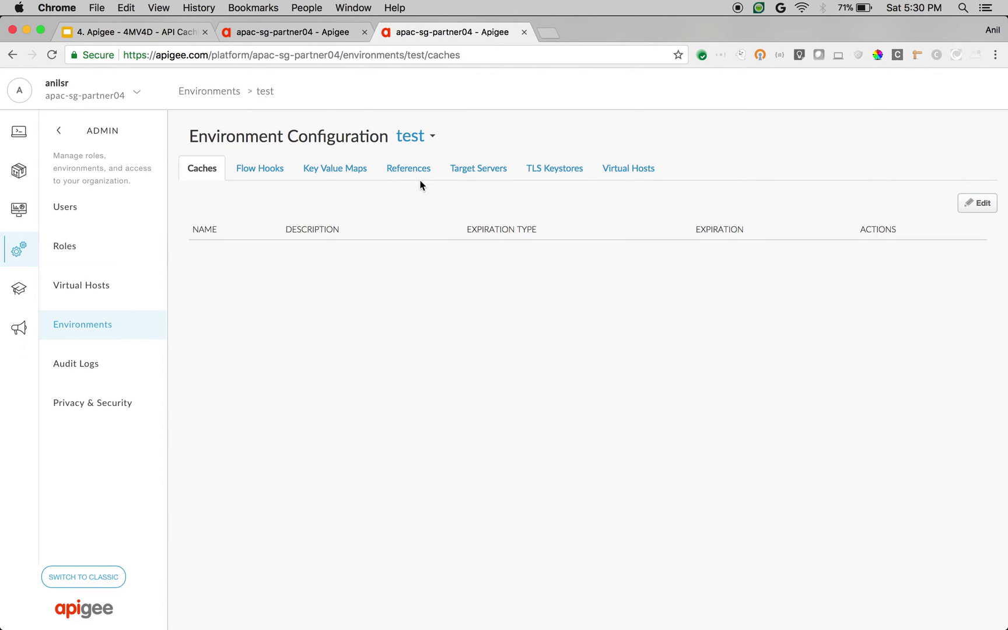
Set books-api expiry to 3600 seconds, add a 300-second weather-api cache, and save.
left_click(980, 203)
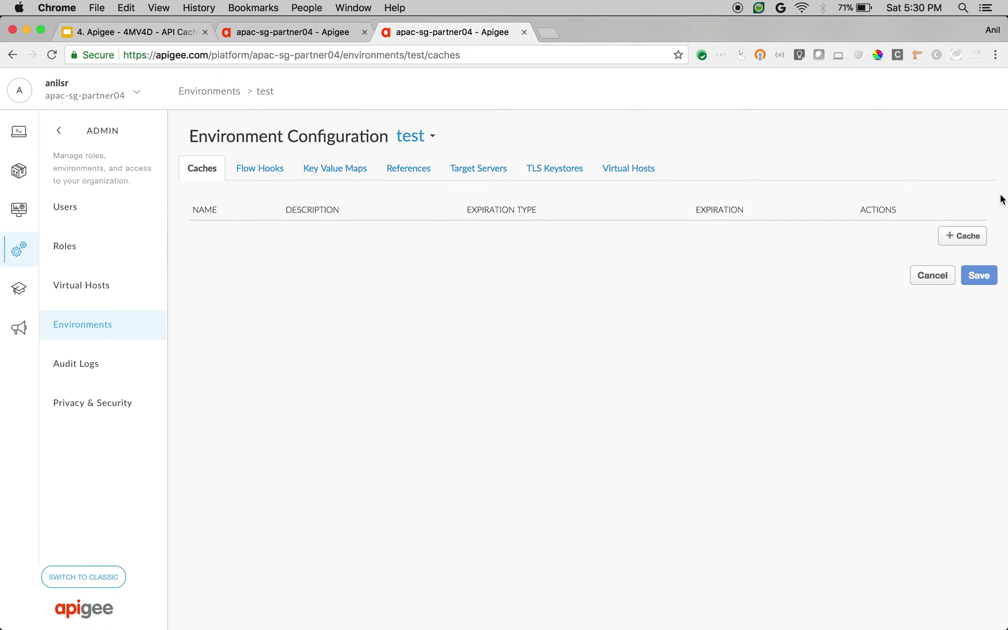
left_click(962, 236)
left_click(276, 240)
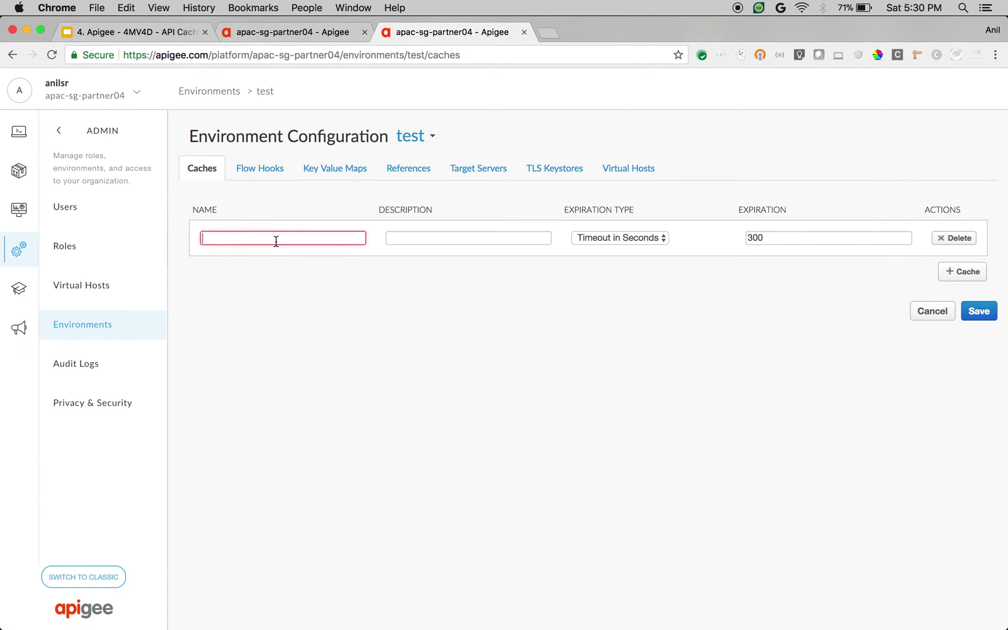
type("books-a")
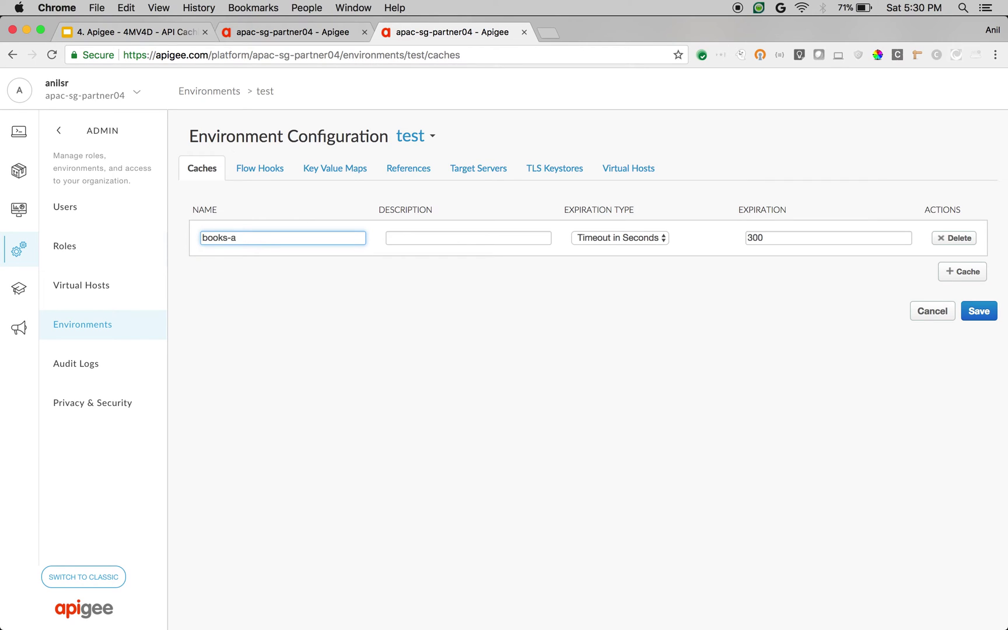
type("pi")
double_click(812, 234)
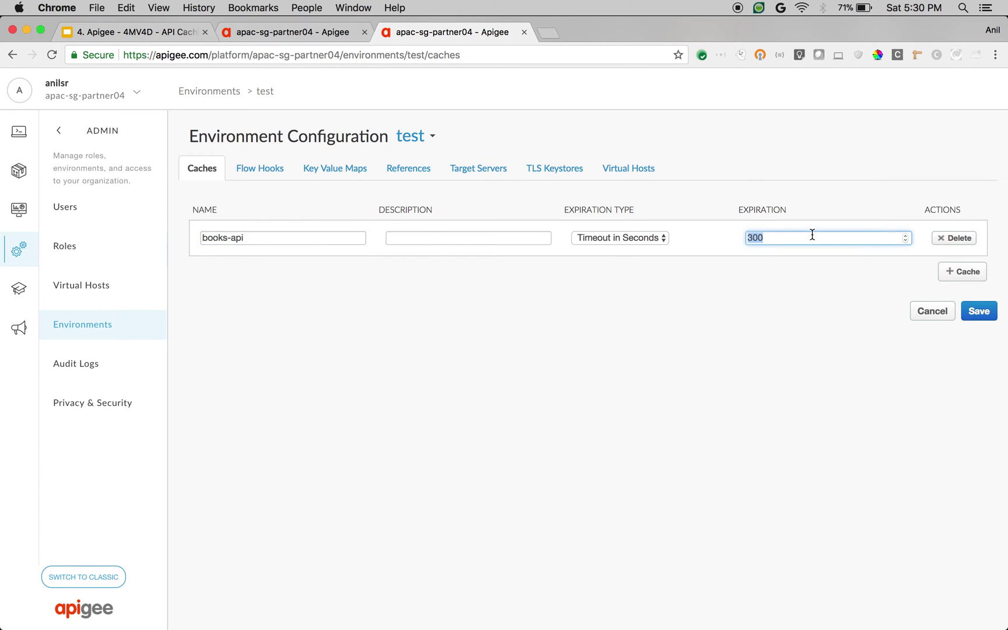
type("3600")
left_click(962, 271)
left_click(270, 276)
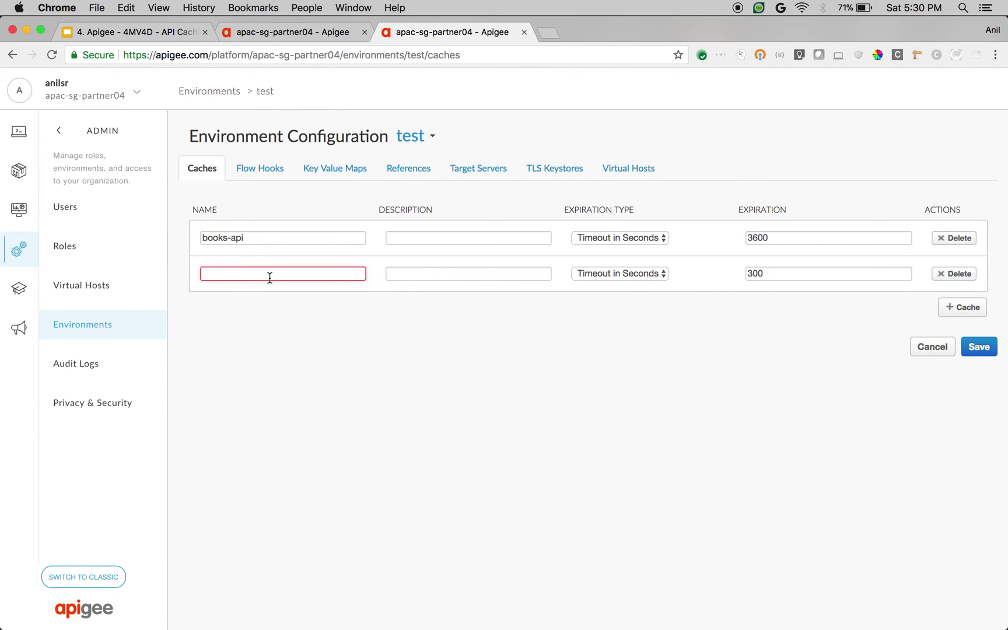
type("weather-api")
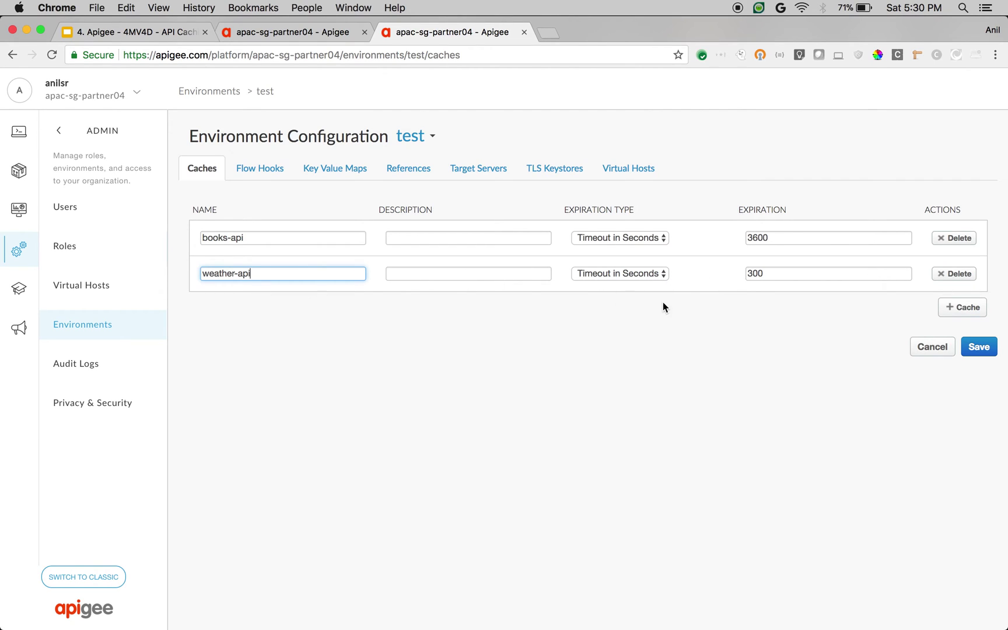
left_click(981, 349)
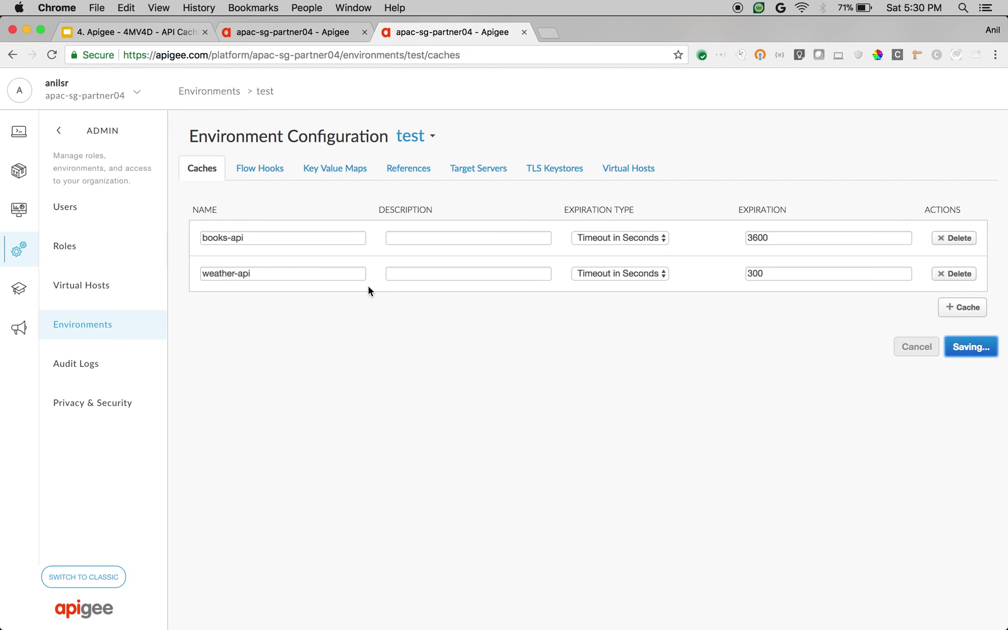
Add <CacheResource>books-api</CacheResource> below Properties in Response Cache-1 and save the proxy.
left_click(265, 33)
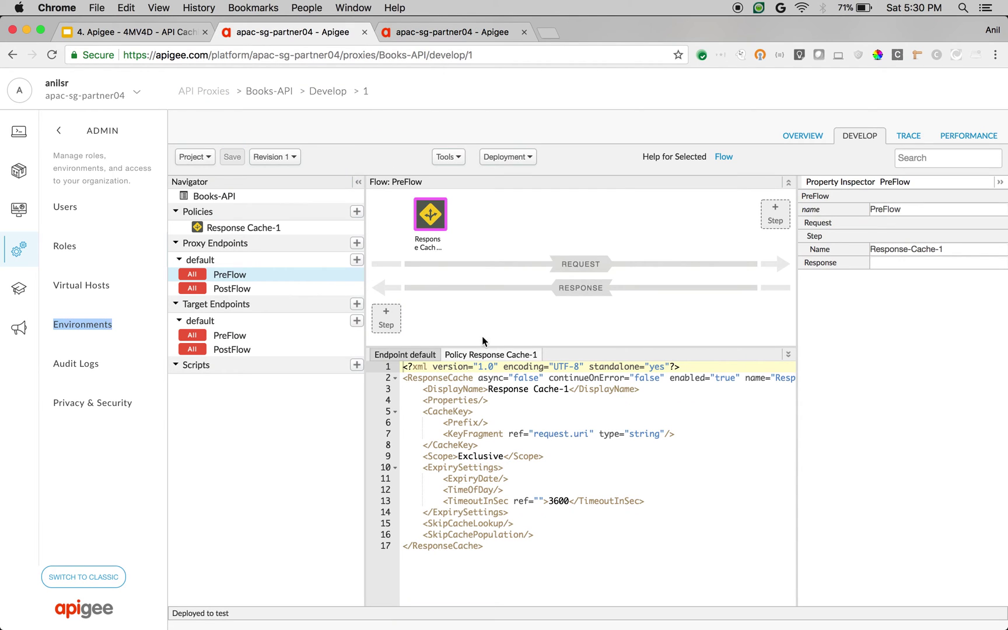
left_click(498, 400)
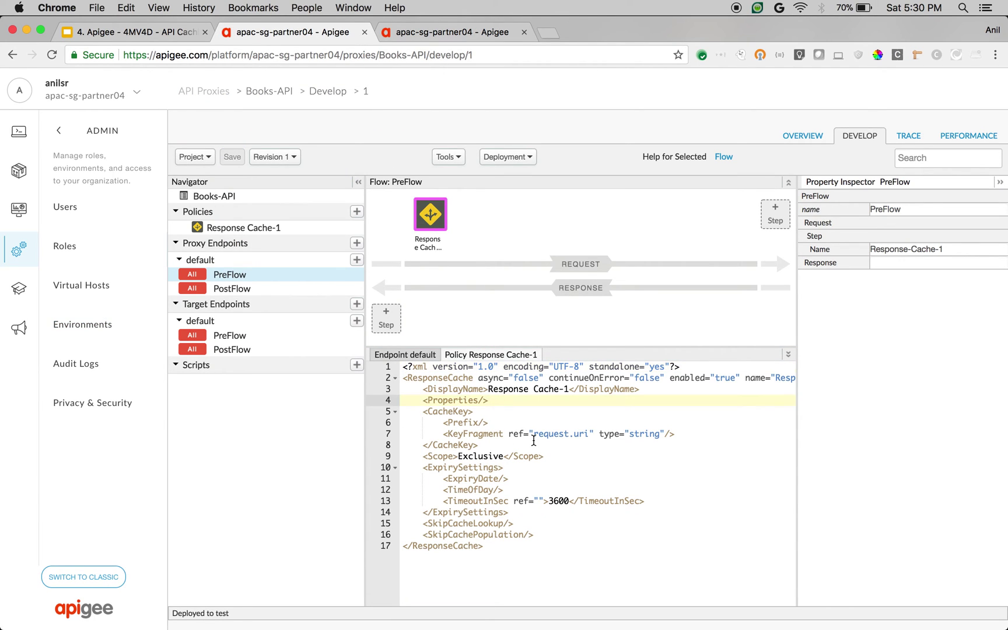
key("Return")
type("<>")
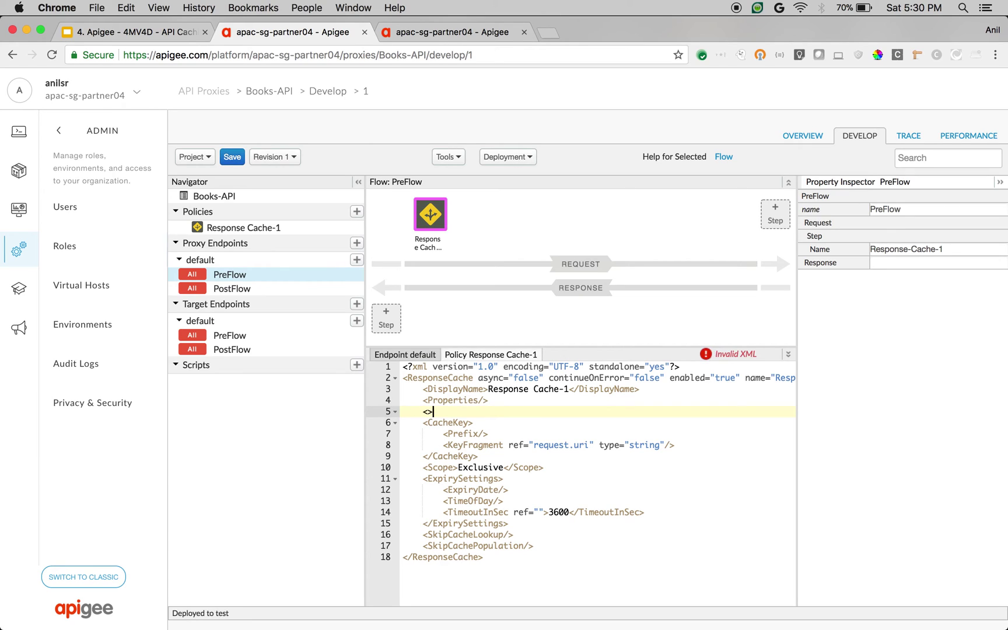
type("Cache")
type("Resource")
type(">")
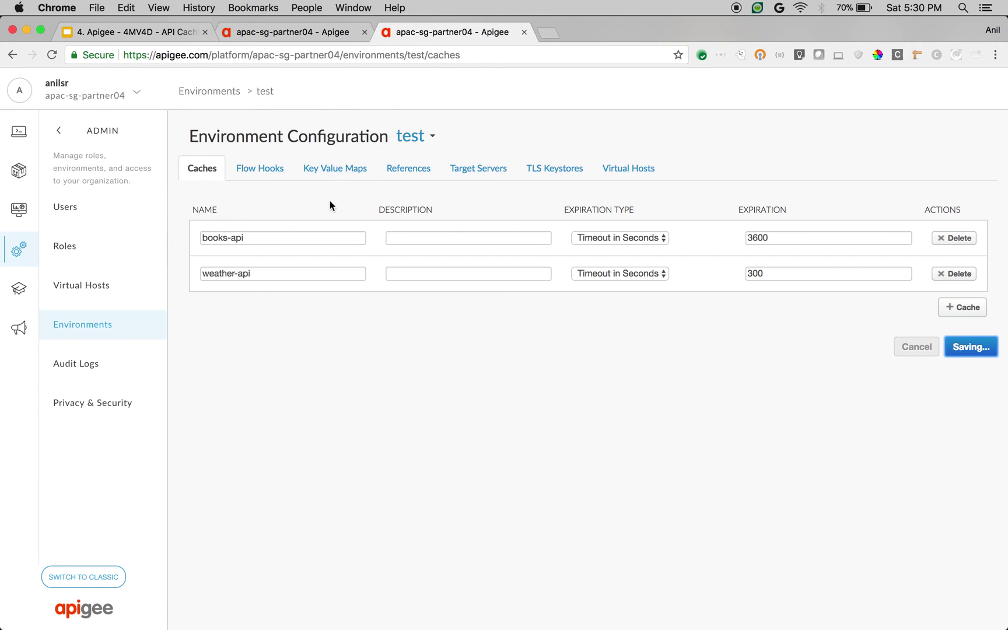
triple_click(257, 237)
key("super+c")
left_click(299, 35)
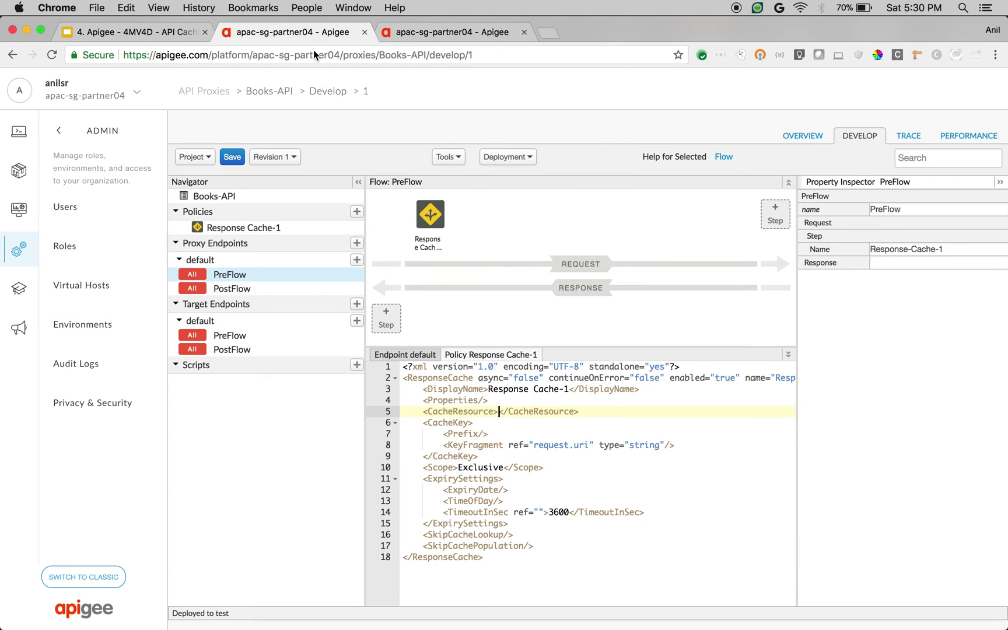
key("super+v")
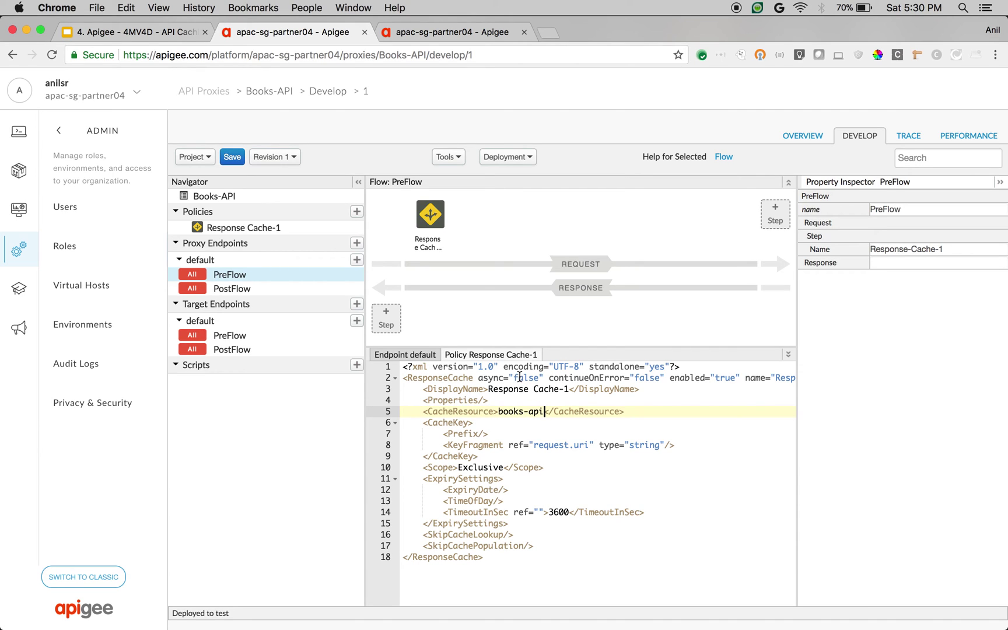
left_click(232, 157)
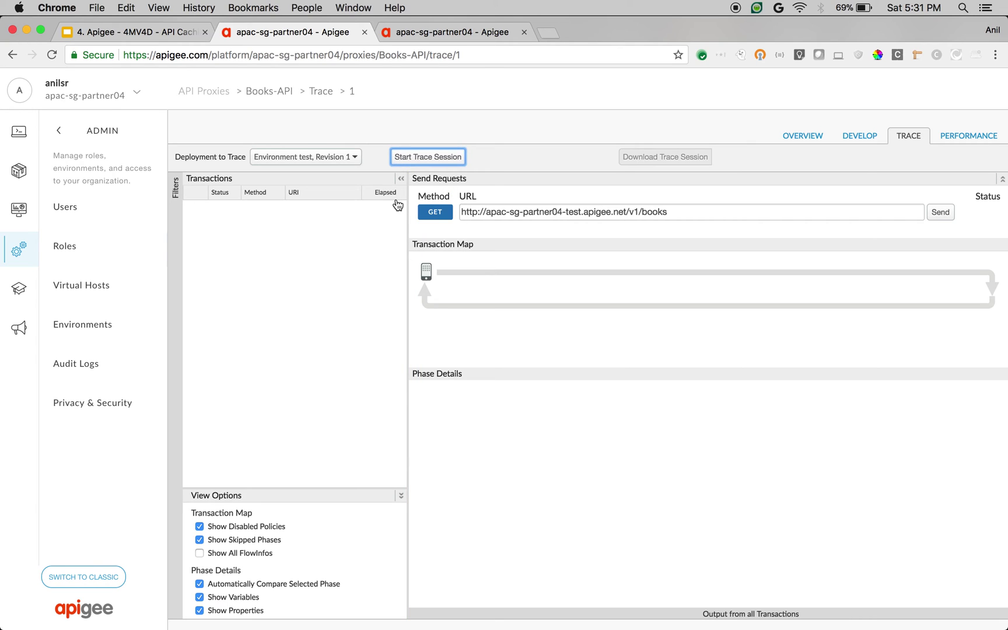
Trace two GET /v1/books?q=nodejs calls and inspect the second, taking 20 ms versus 486 ms.
left_click(704, 216)
type("?q=")
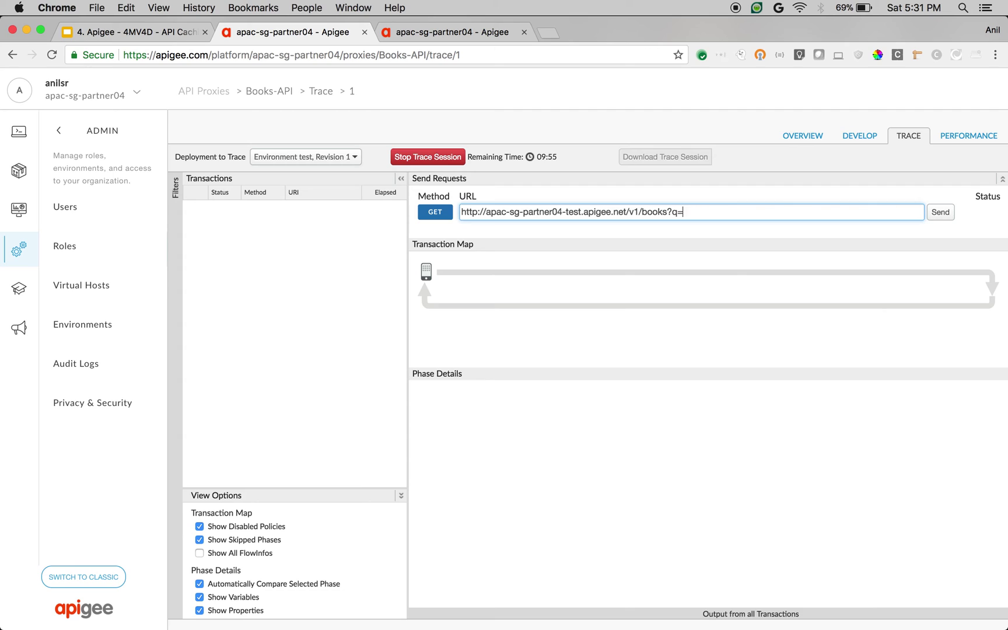
type("nodejs")
key("Return")
left_click(939, 213)
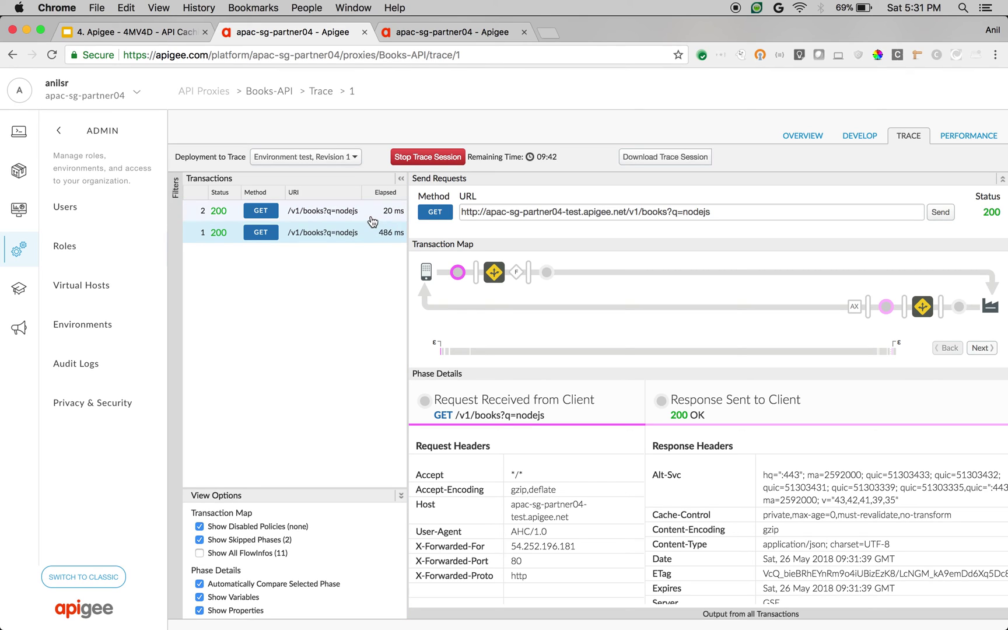
left_click(370, 215)
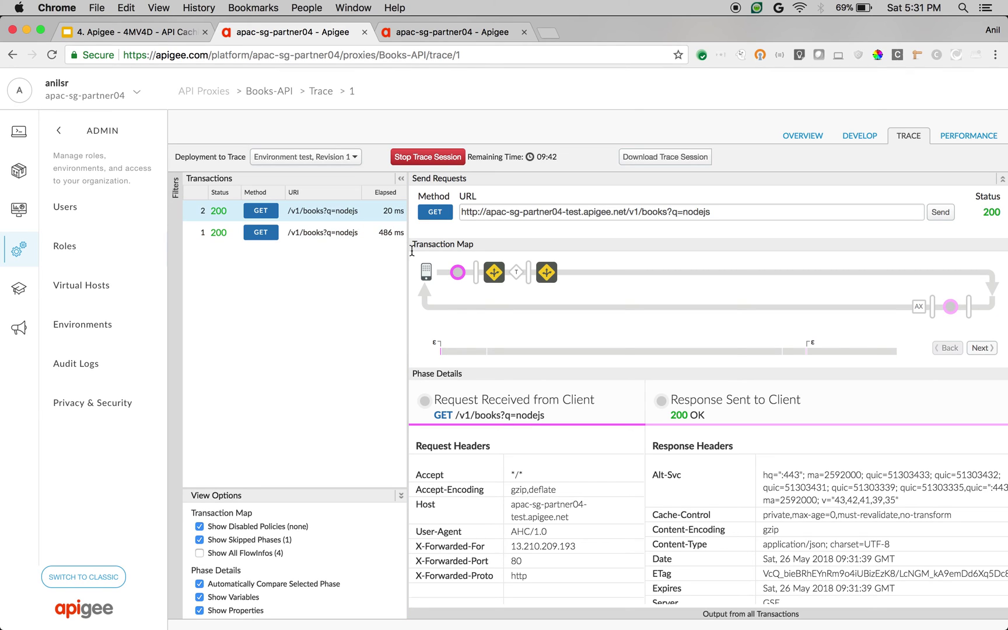
Clear the books-api cache from the test environment's cache list.
left_click(414, 32)
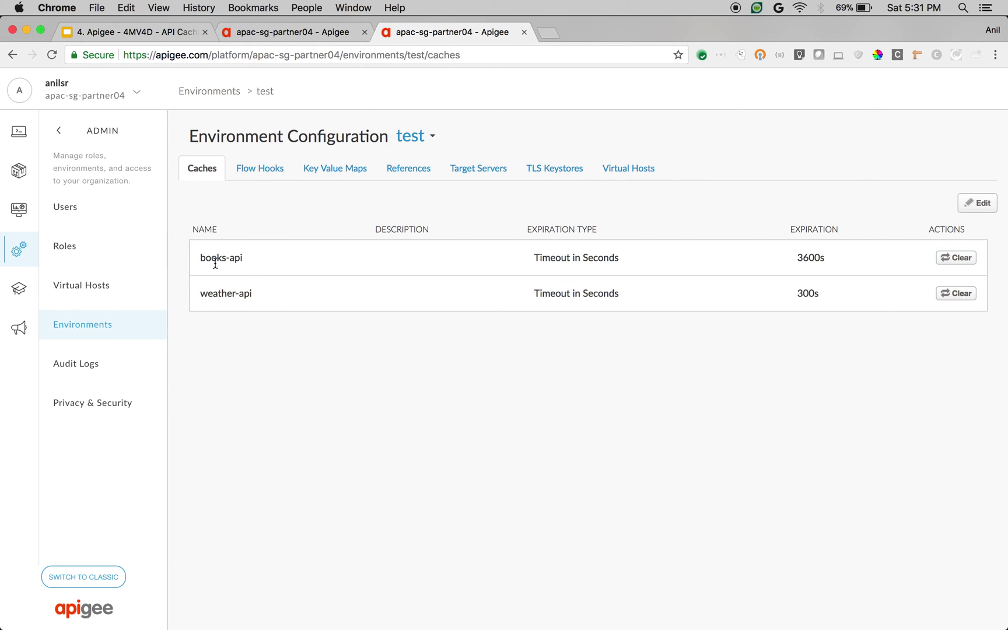
left_click(966, 261)
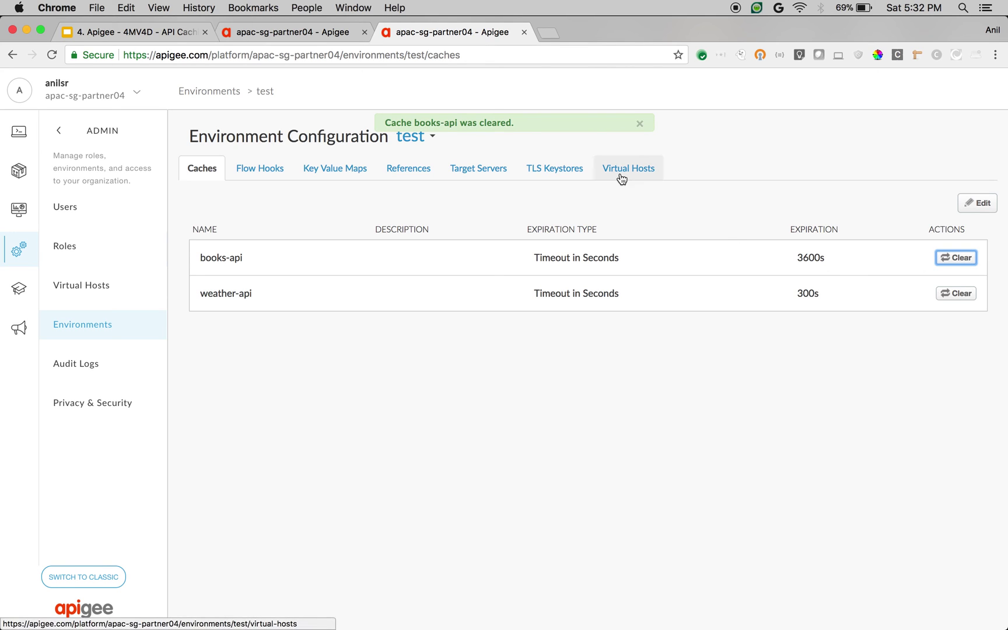
Resend the nodejs books request in the trace and inspect transaction 3, now 333 ms.
left_click(281, 33)
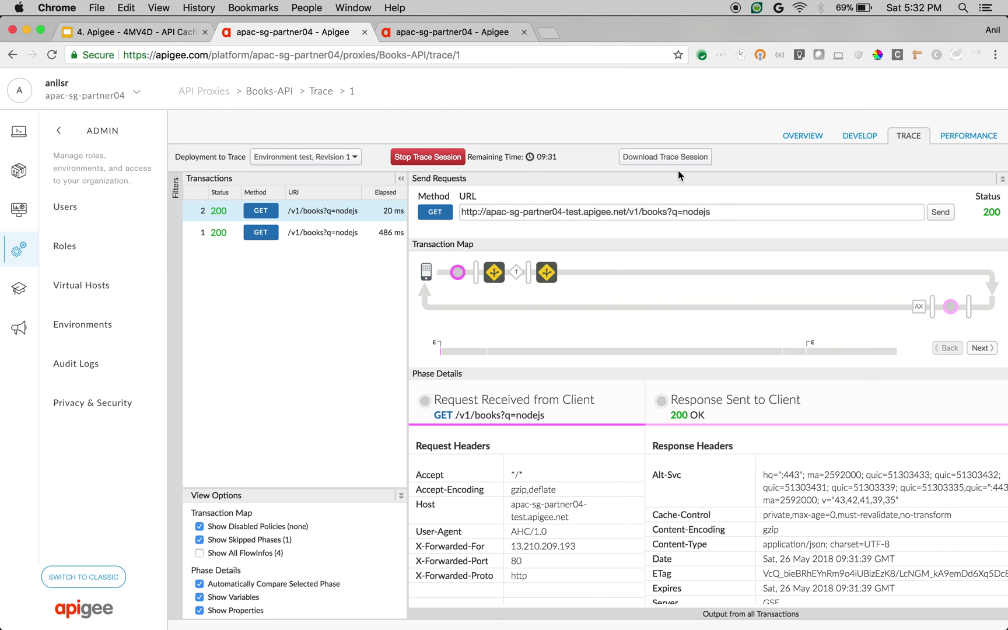
left_click(940, 213)
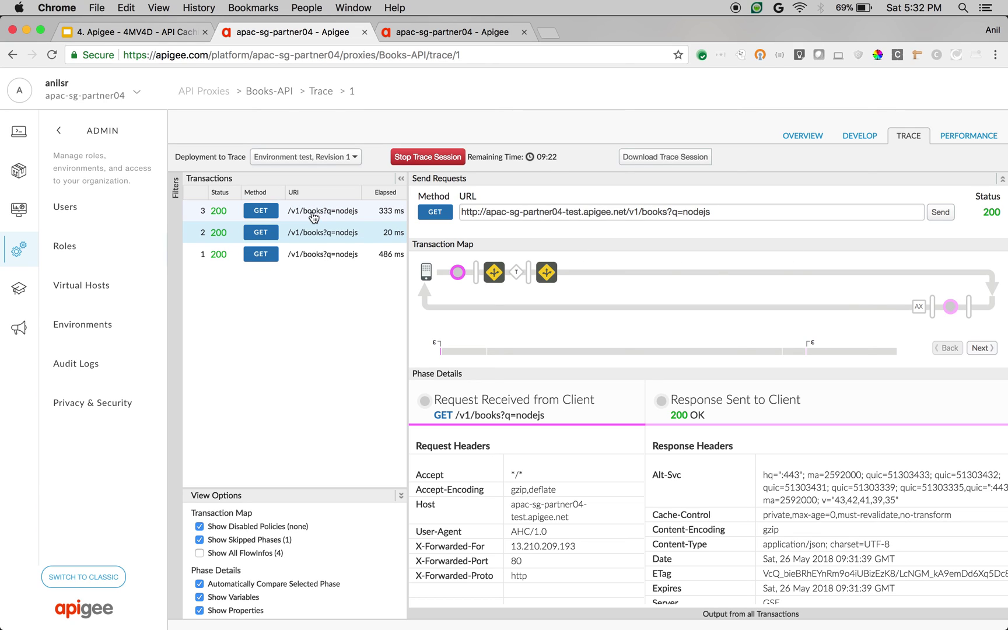
left_click(315, 211)
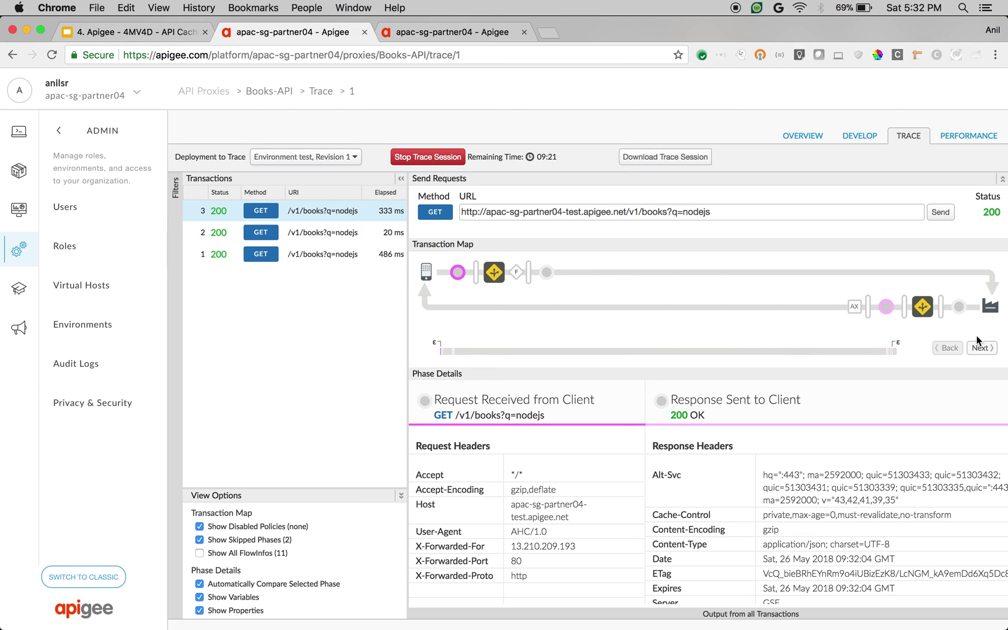